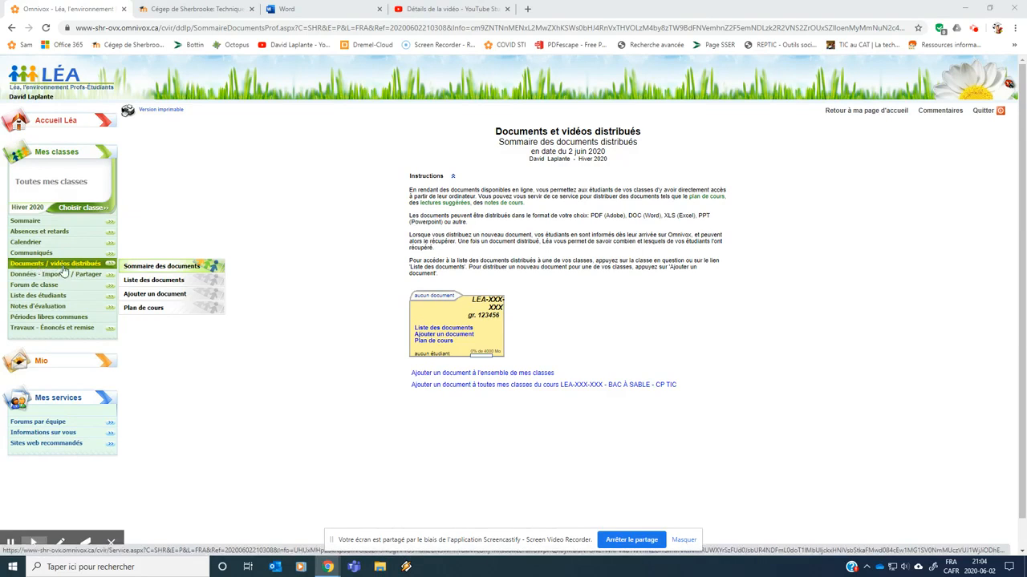
- Open the course plan form for class LEA-XXX-XXX from the summary of distributed documents
mouse_move(45, 257)
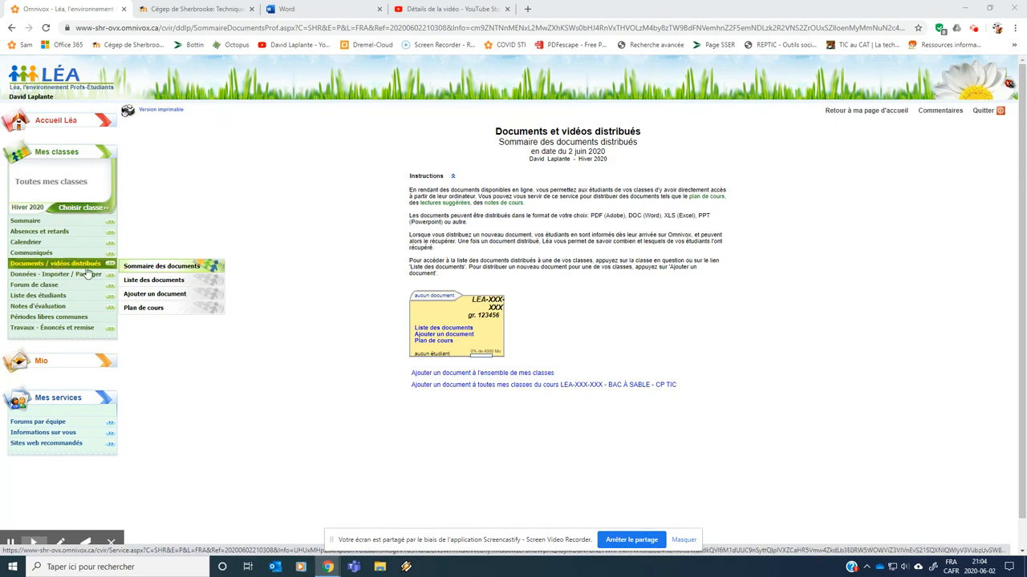
click(176, 271)
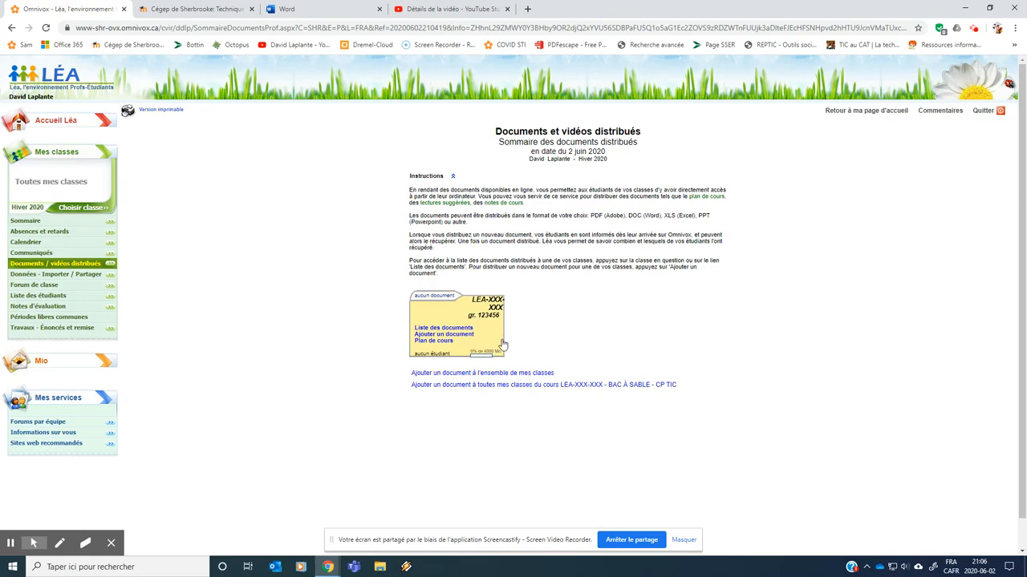
click(446, 344)
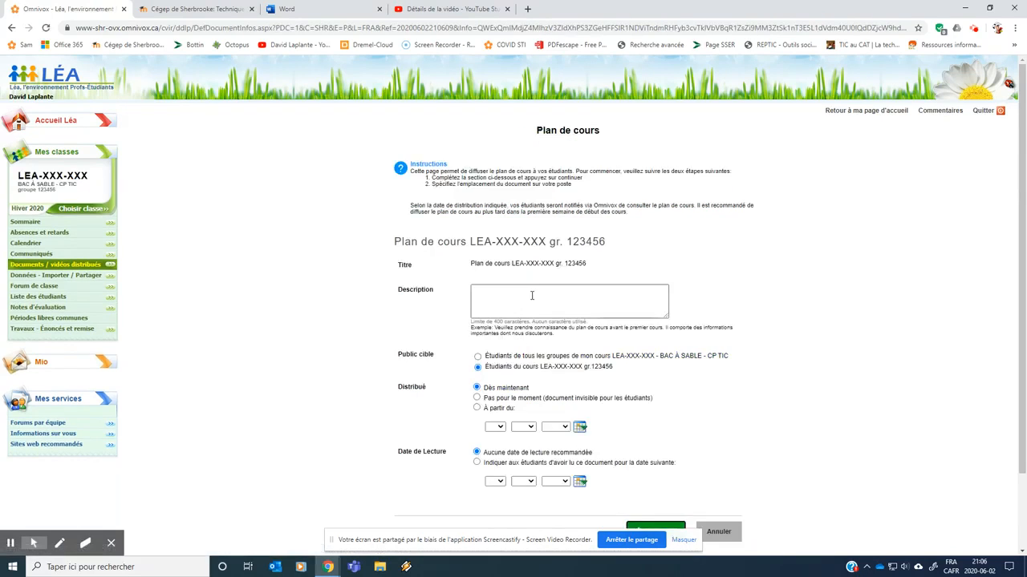
- Enter "Plan de cours" as the course plan's description, keep no recommended reading date, and continue to the file selection
click(531, 296)
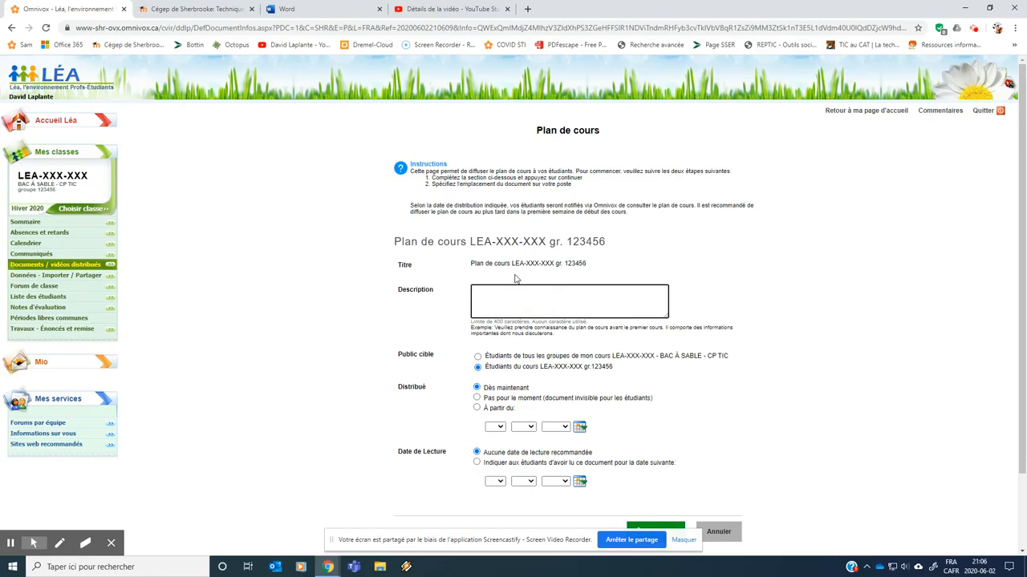
text(Plan de cours)
click(722, 321)
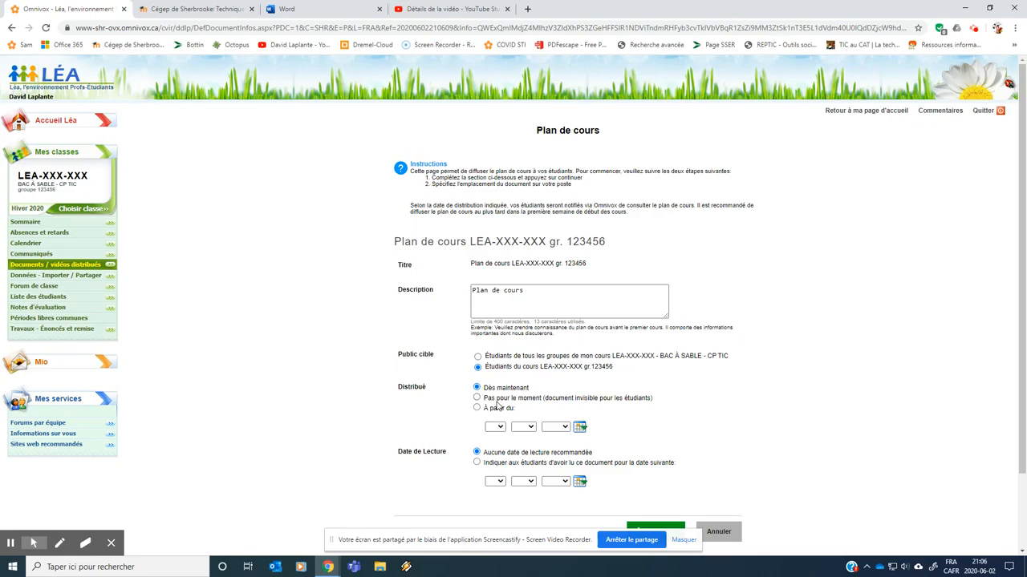
click(477, 454)
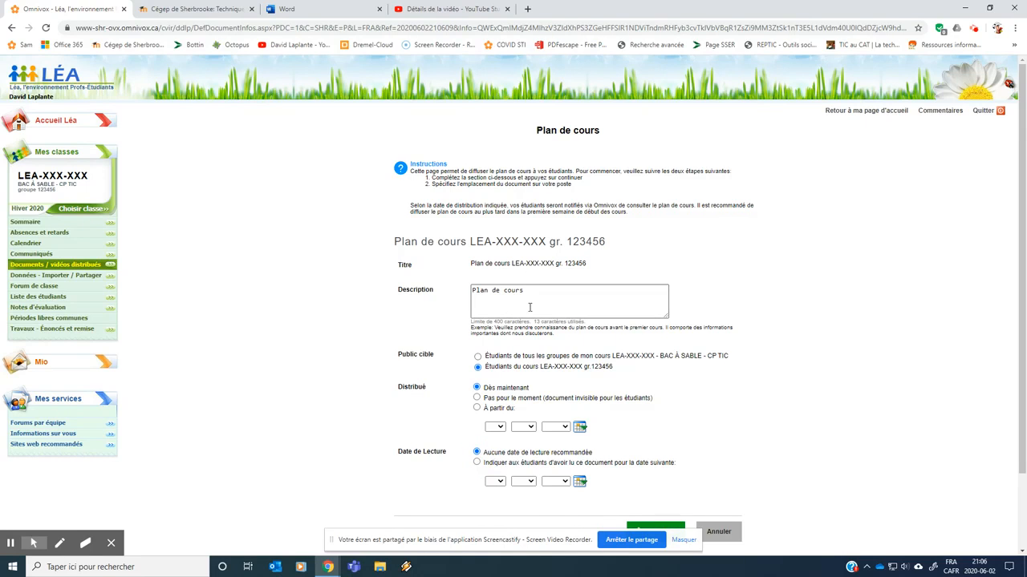
click(882, 382)
scroll(882, 383, down, 2)
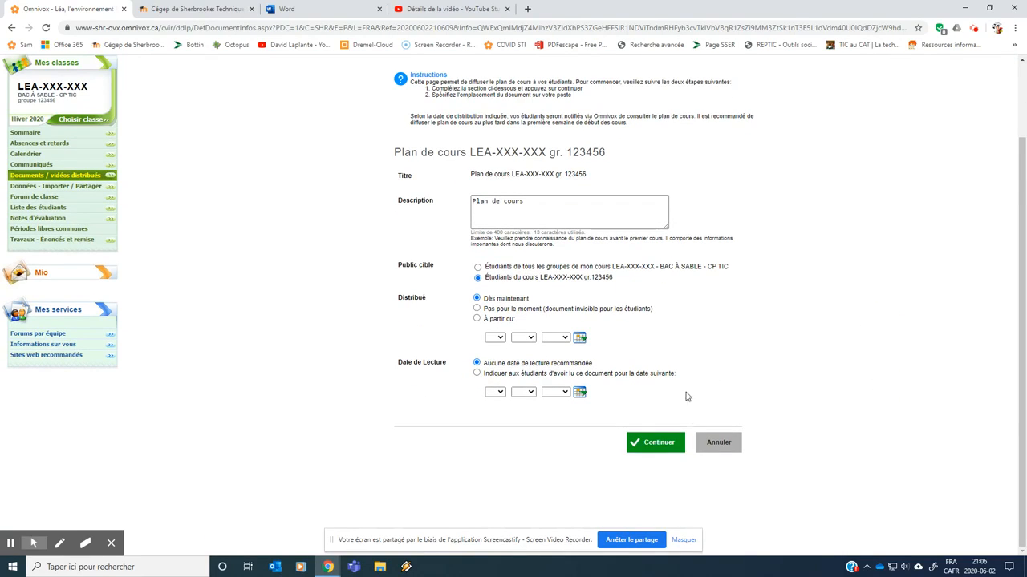
click(662, 446)
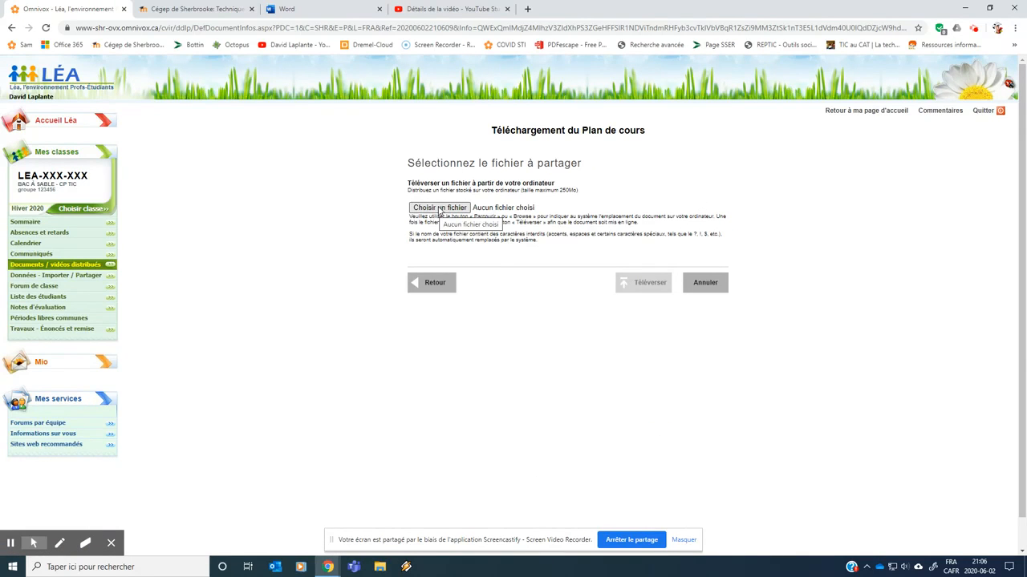
- Upload the PDF petit_catechisme from the OneDrive - Cegep de Sherbrooke folder as the course plan
click(440, 209)
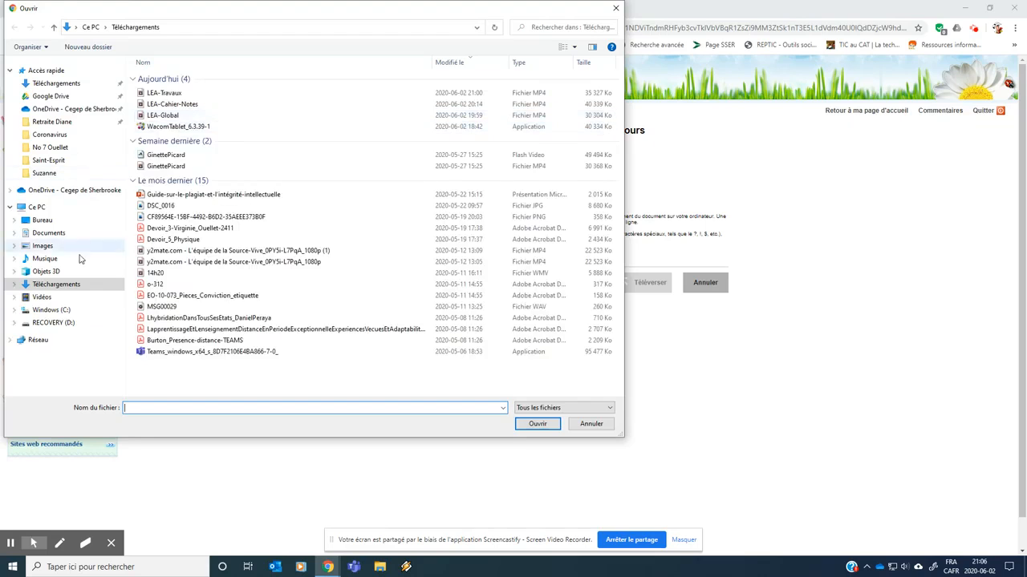
click(64, 109)
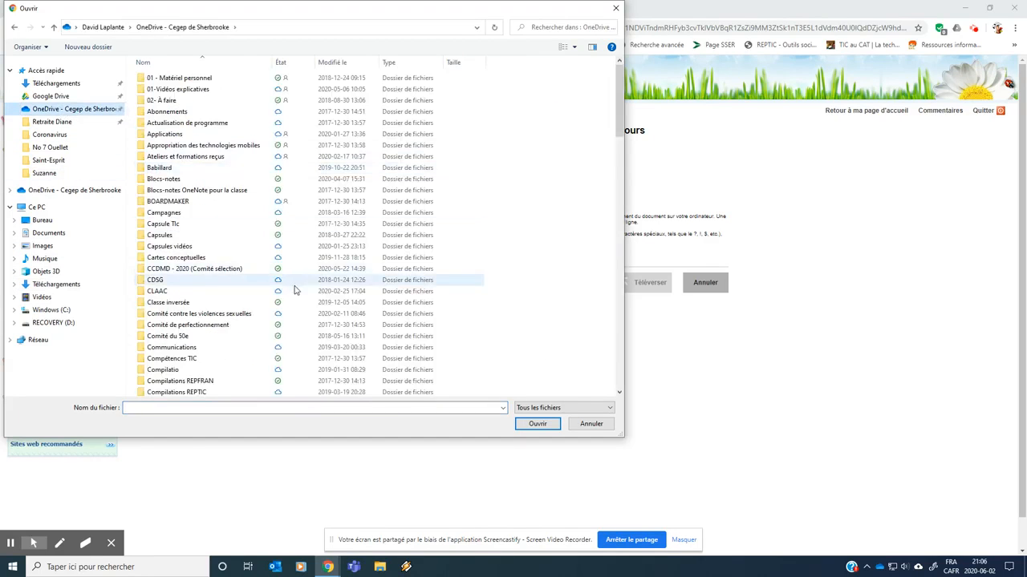
scroll(294, 290, down, 20)
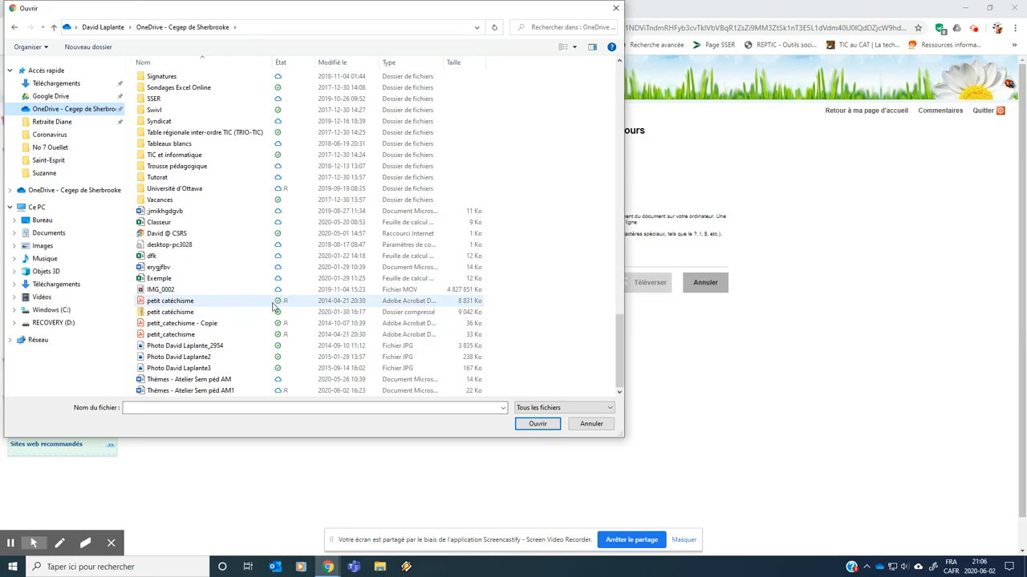
double_click(239, 335)
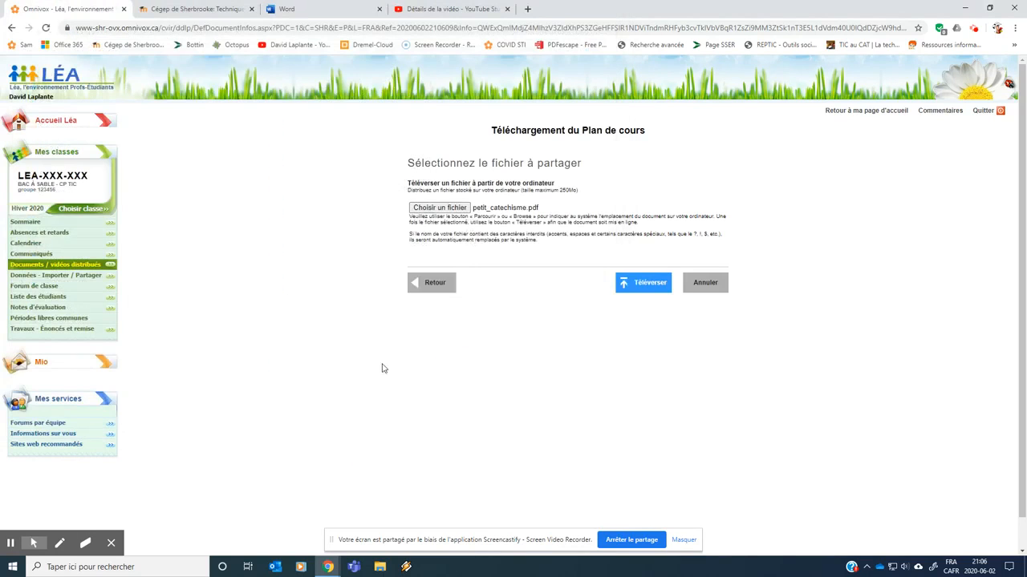
click(646, 291)
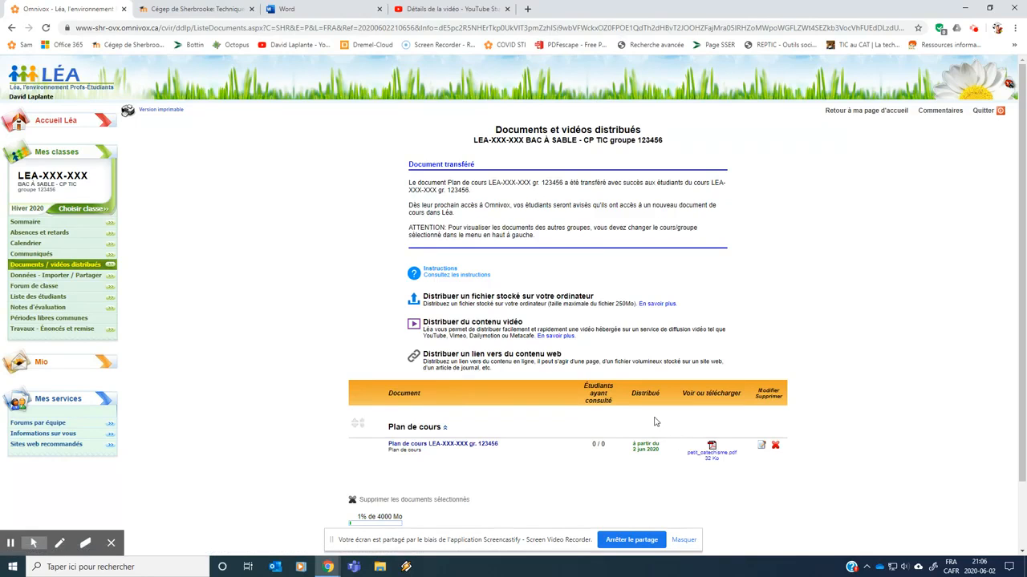
scroll(850, 454, down, 1)
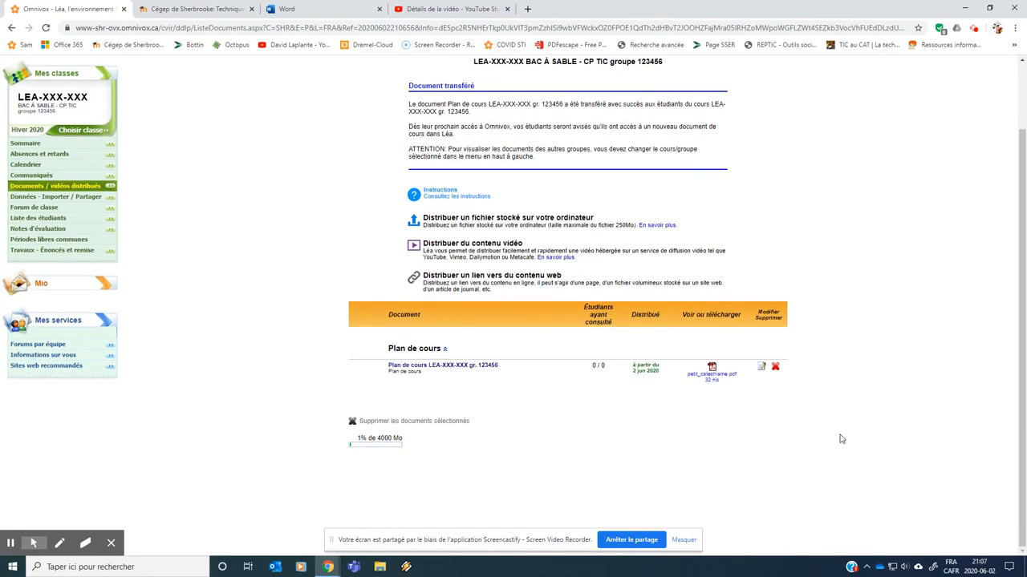
- Start distributing a file stored on the computer, with title "edfrgthyjhujyhgtrfde", description "dsfergthhftdrse" and category Non catégorisé
click(479, 220)
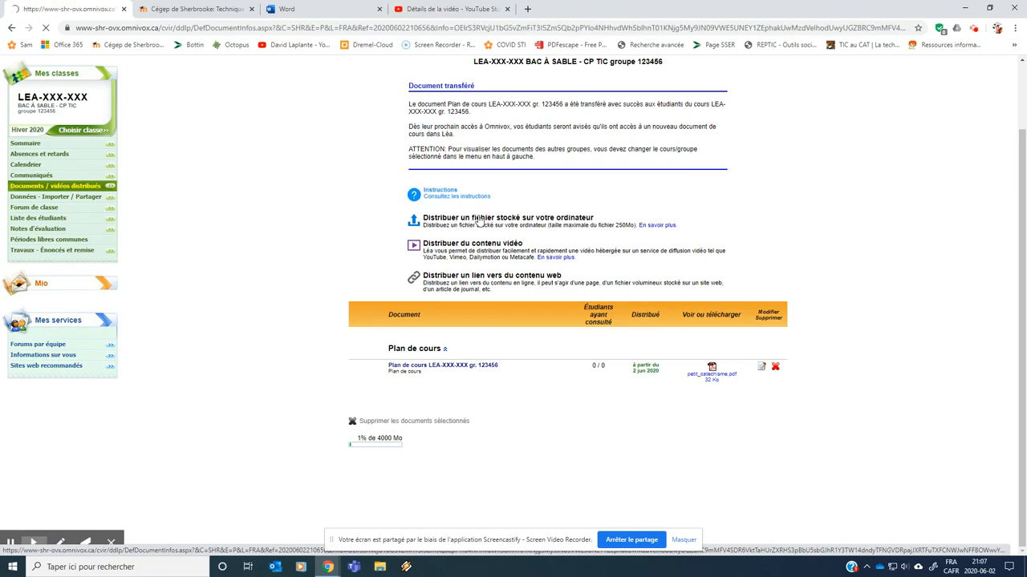
click(503, 298)
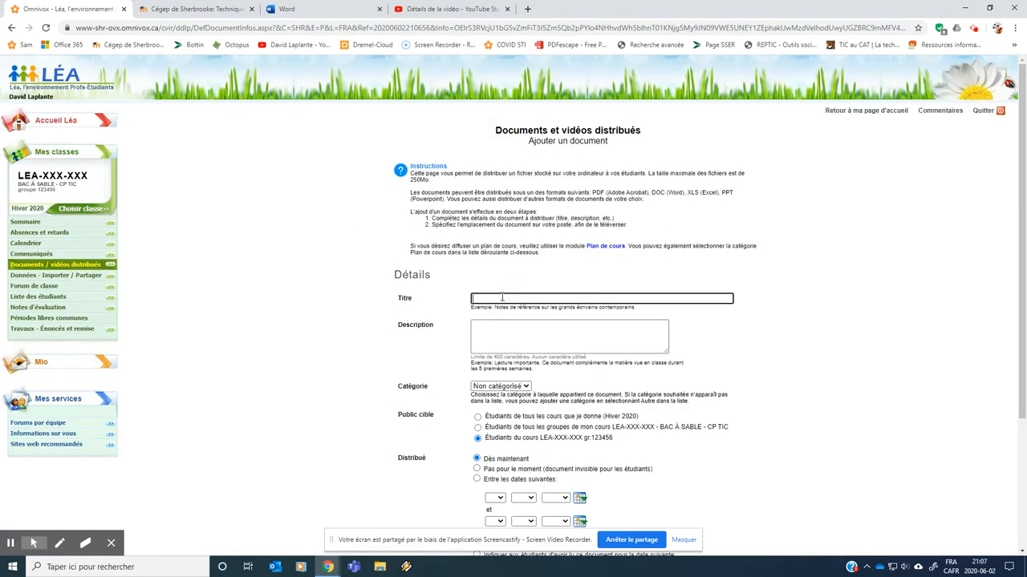
text(edfrgthyjhujyhgtrfde)
click(518, 329)
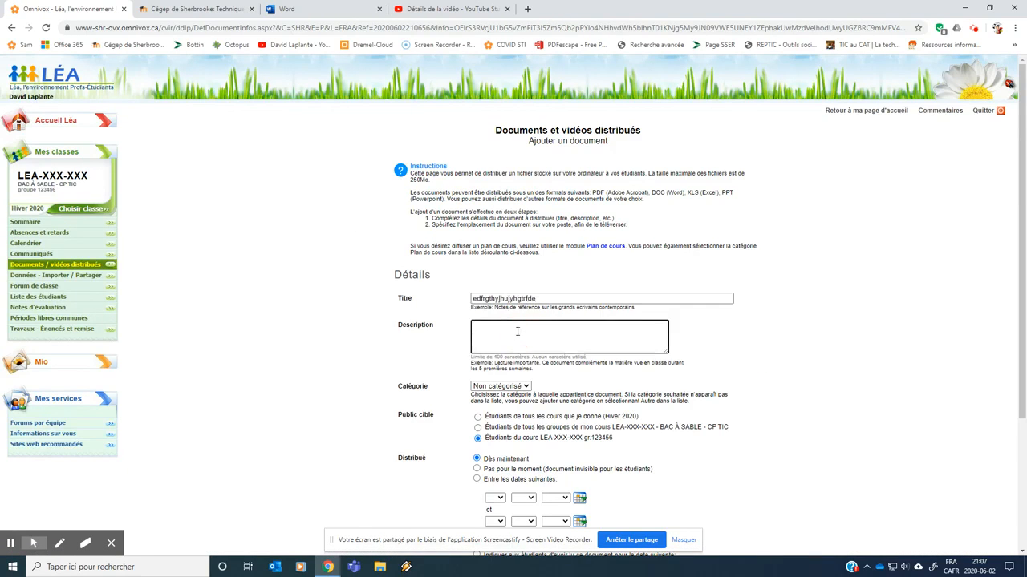
text(dsfergthhftdrse)
click(525, 389)
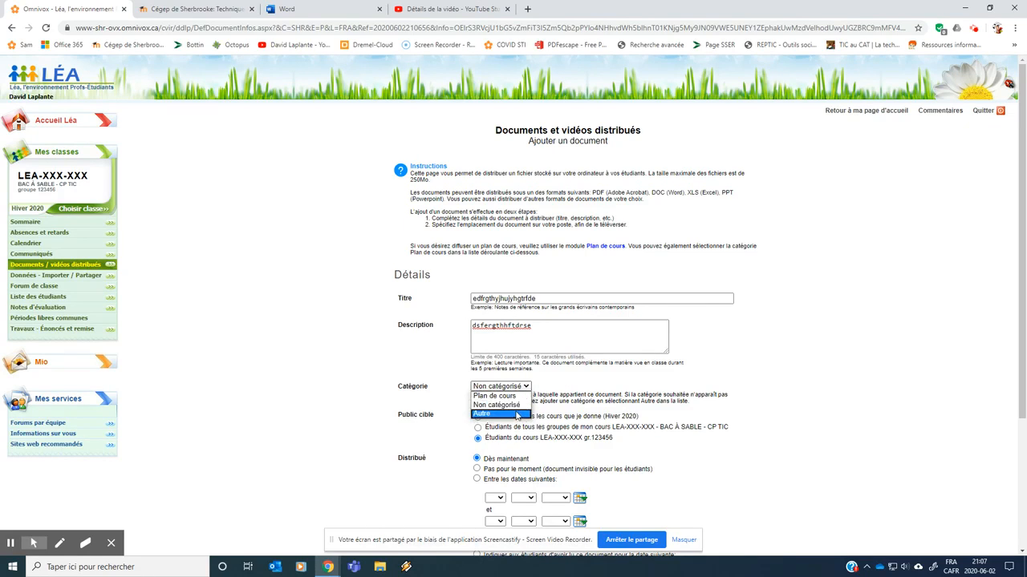
click(672, 391)
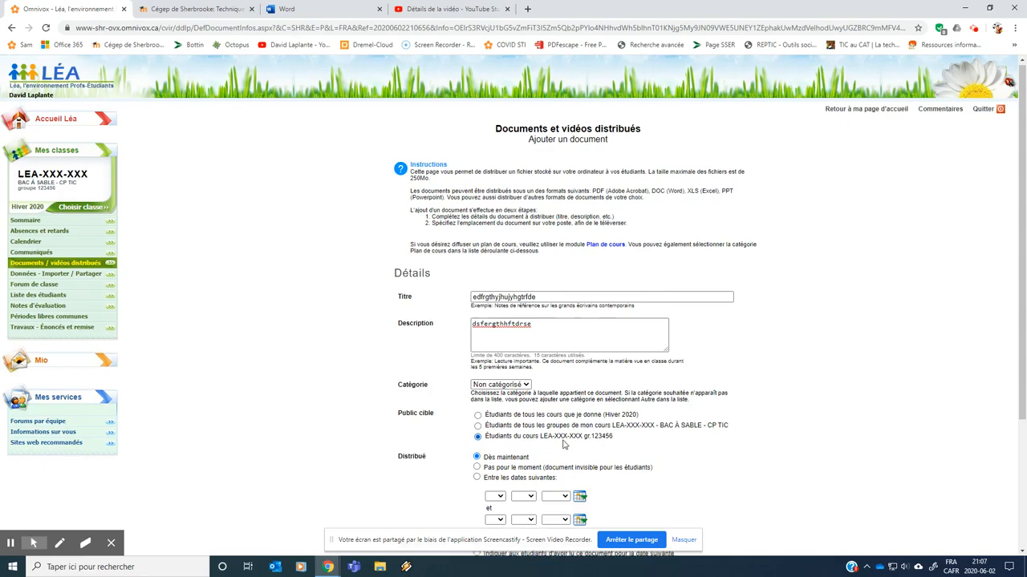
- Try the not-for-now and between-dates distribution options, ending with immediate distribution selected
scroll(555, 309, down, 2)
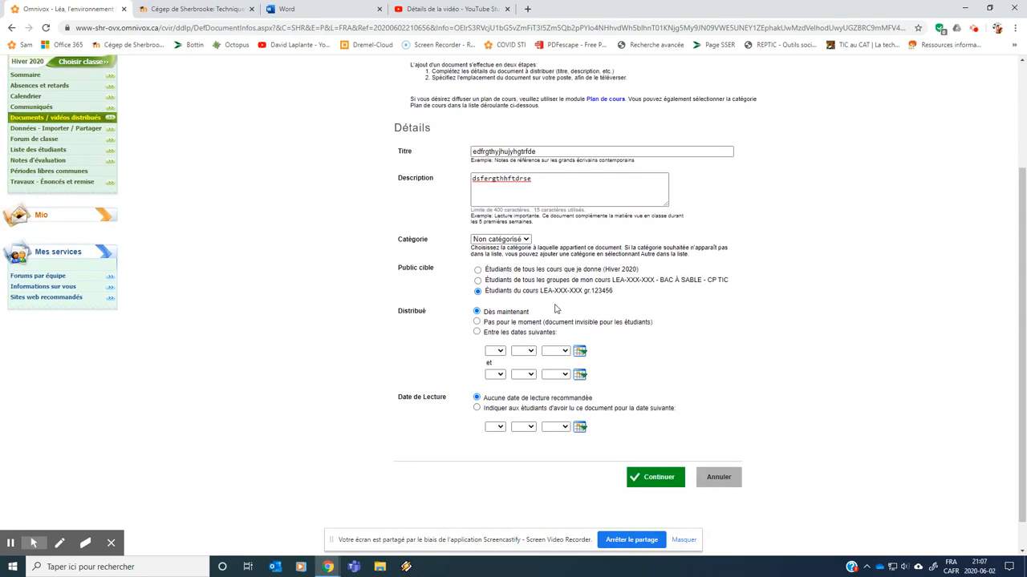
click(476, 322)
click(476, 312)
click(477, 331)
click(478, 312)
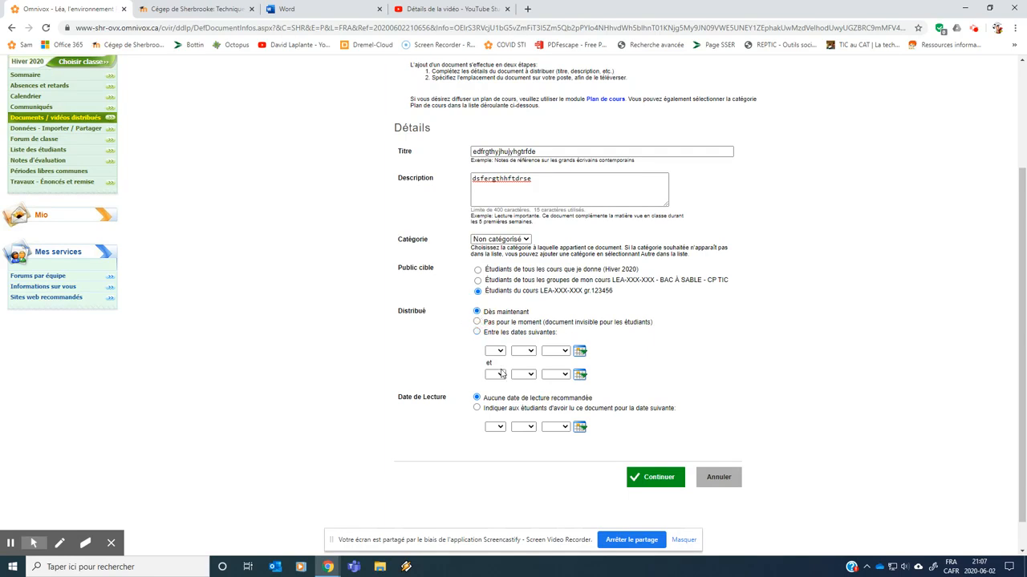
click(477, 332)
click(477, 313)
- Continue to the file selection and upload the PDF "petit_catechisme - Copie" from OneDrive as the document
click(656, 477)
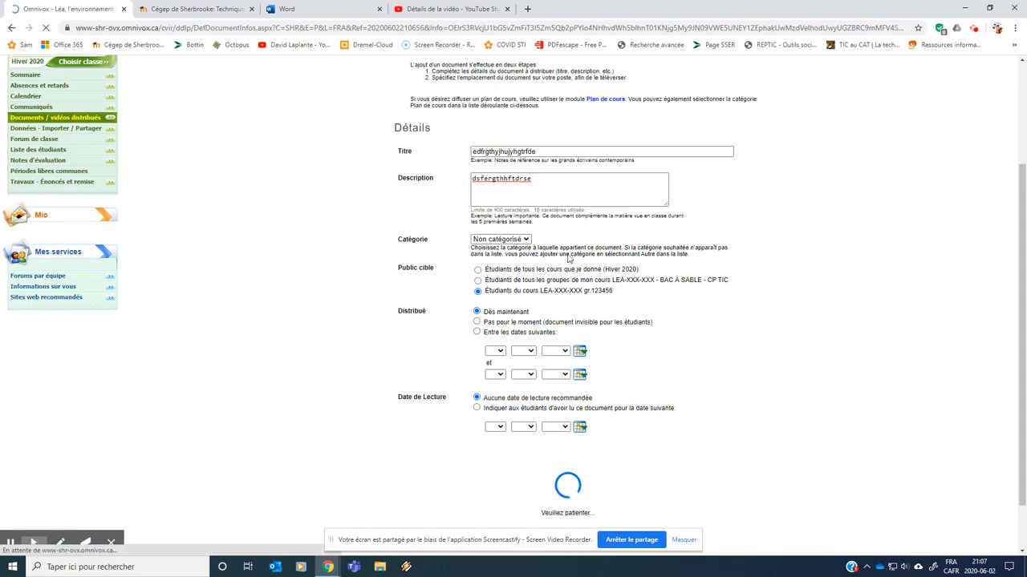
click(449, 218)
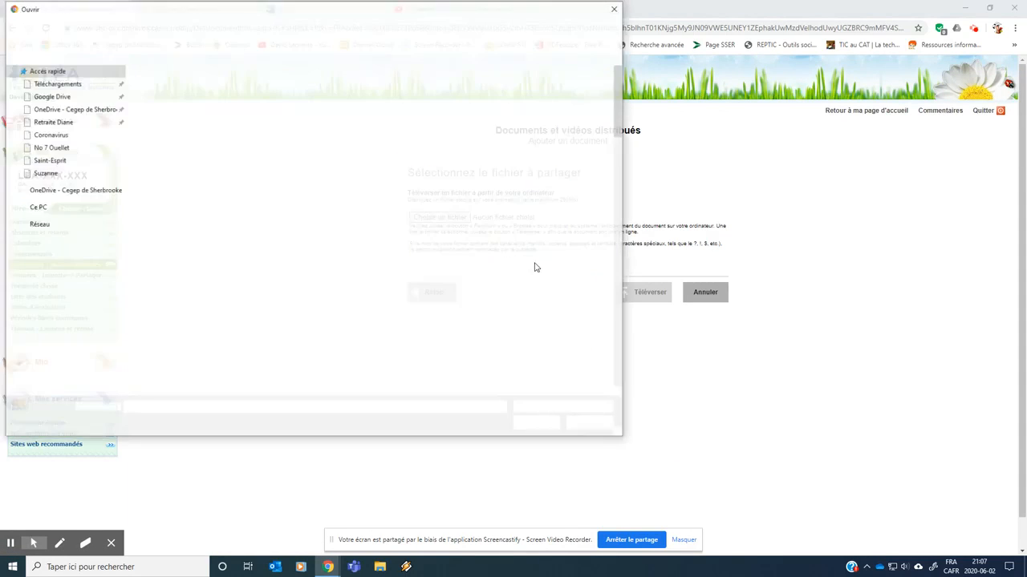
scroll(324, 233, down, 20)
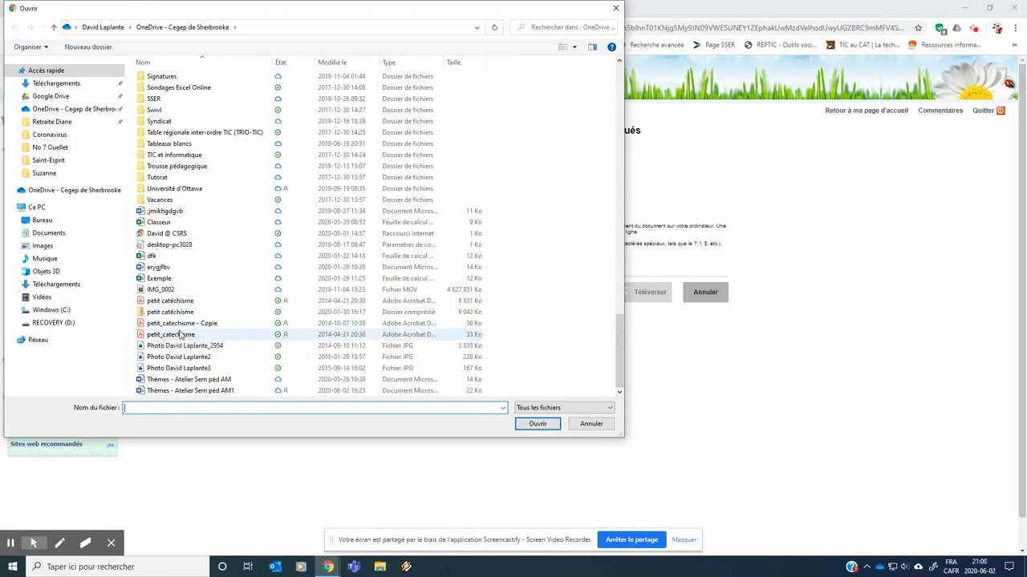
double_click(187, 324)
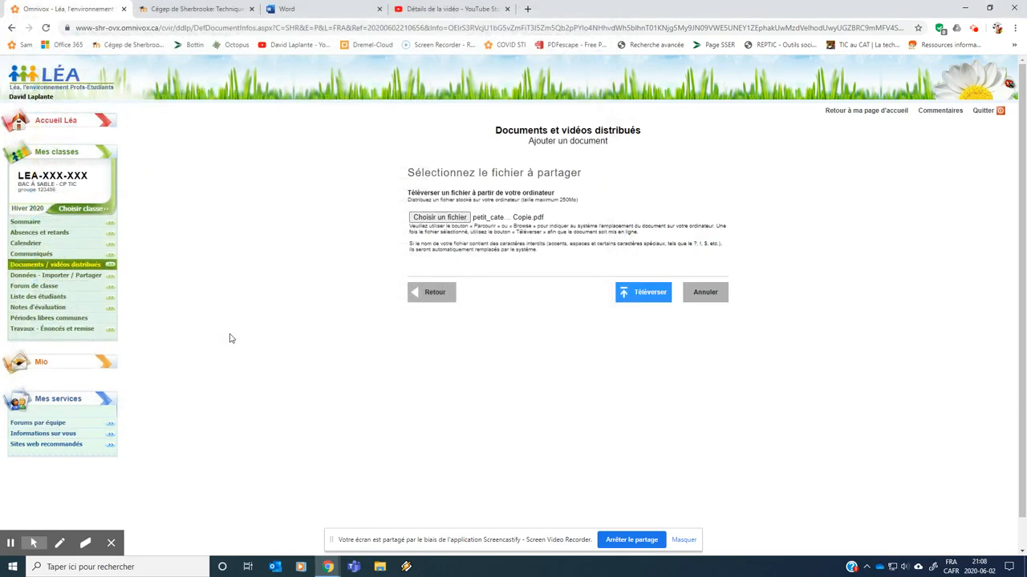
click(653, 295)
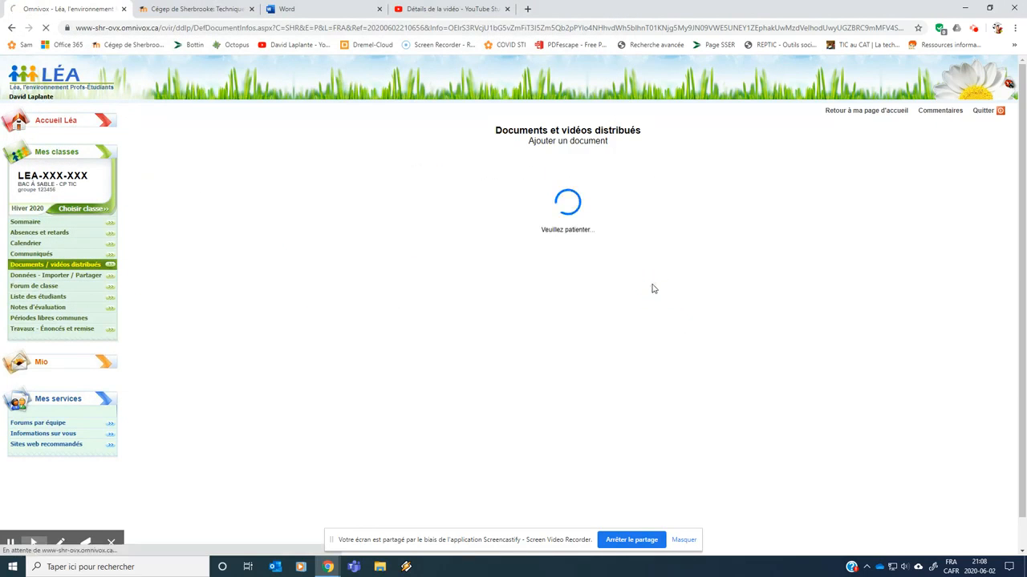
scroll(437, 375, down, 3)
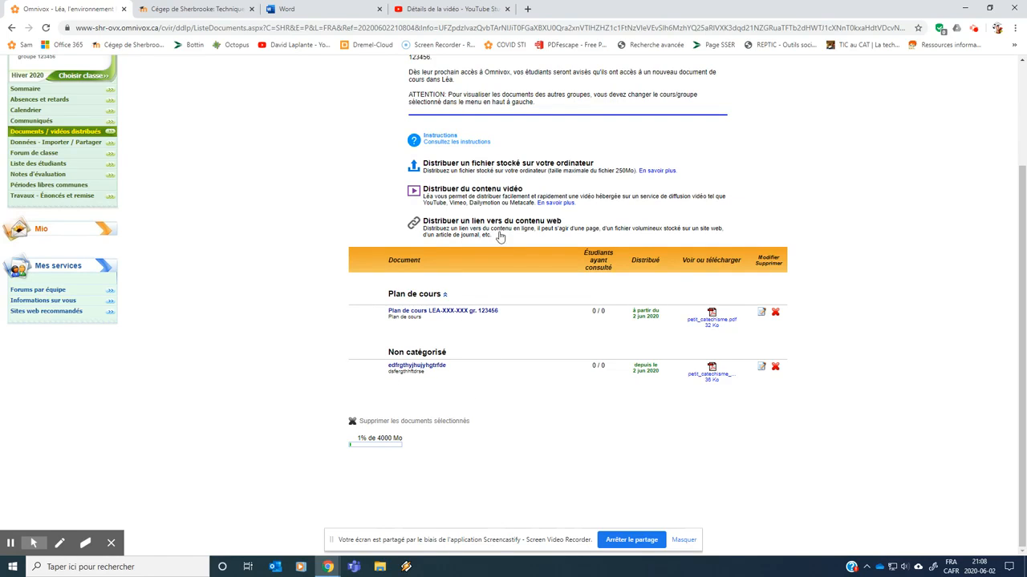
- Open Radio-Canada's site in a new browser tab and copy the address of the article "Huitième soir de manifestations aux États-Unis"
click(527, 9)
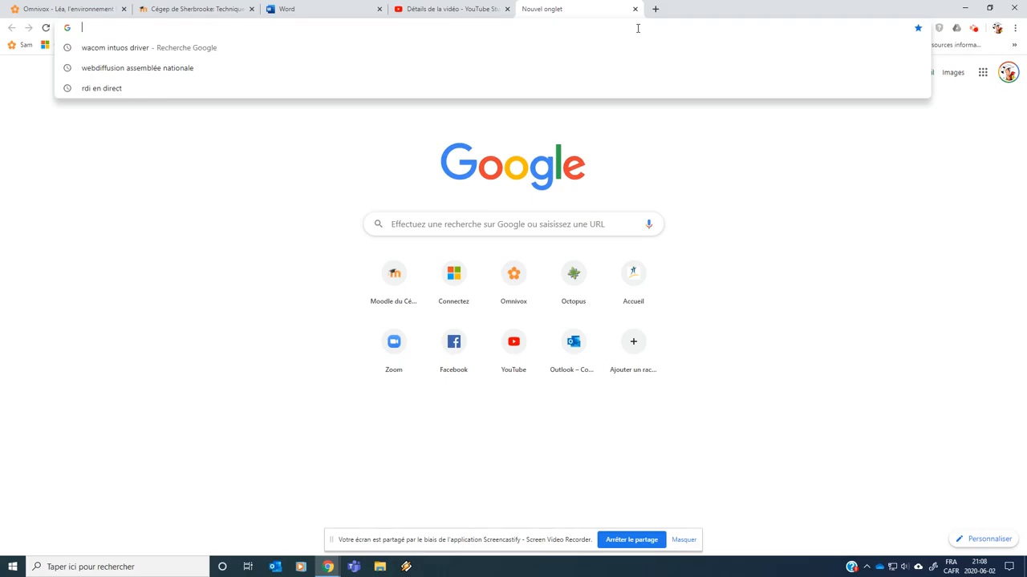
text(r)
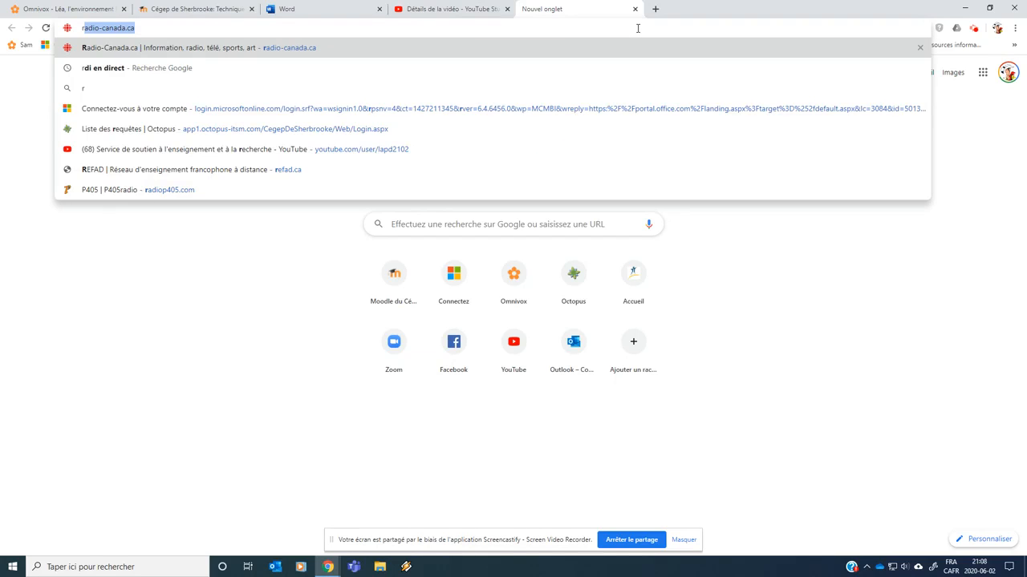
text(adio)
key(Return)
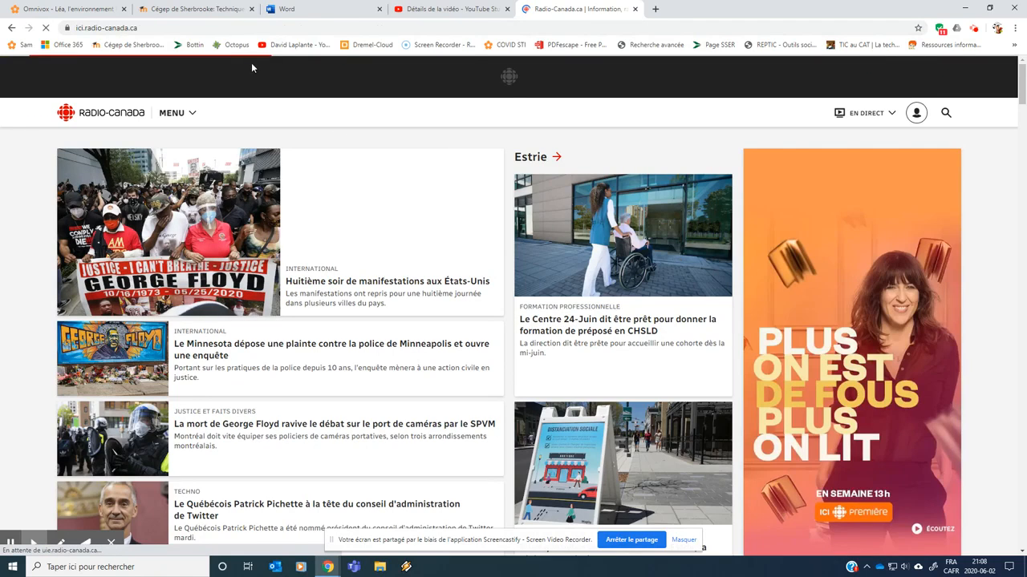
click(282, 236)
click(254, 27)
key(ctrl+c)
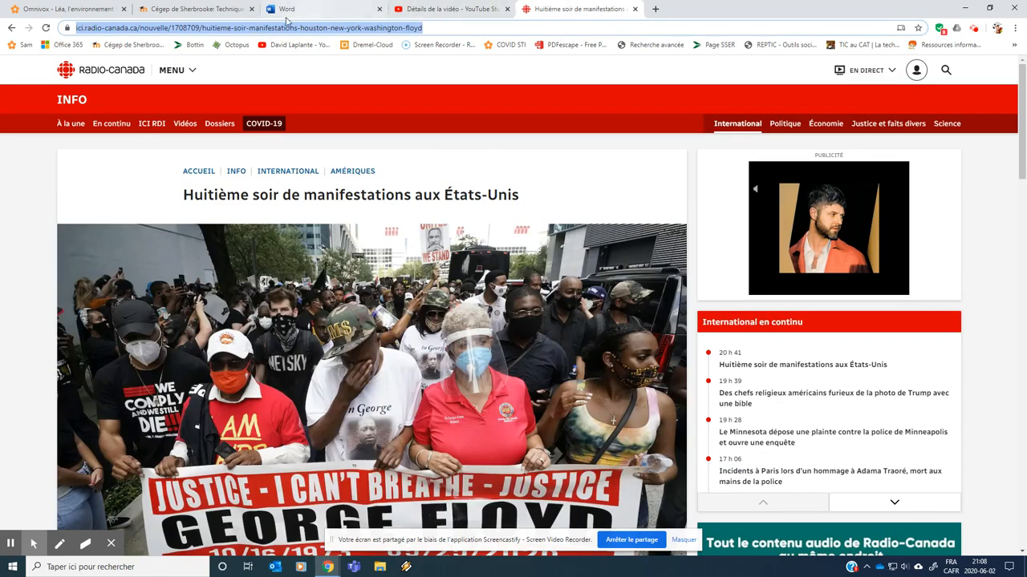
- Return to Léa and start distributing a web content link titled "Article hyper intéressant!!" with description ";sdfgk;sdlkg;ldskg;ldf;lk" and category Non catégorisé
click(49, 9)
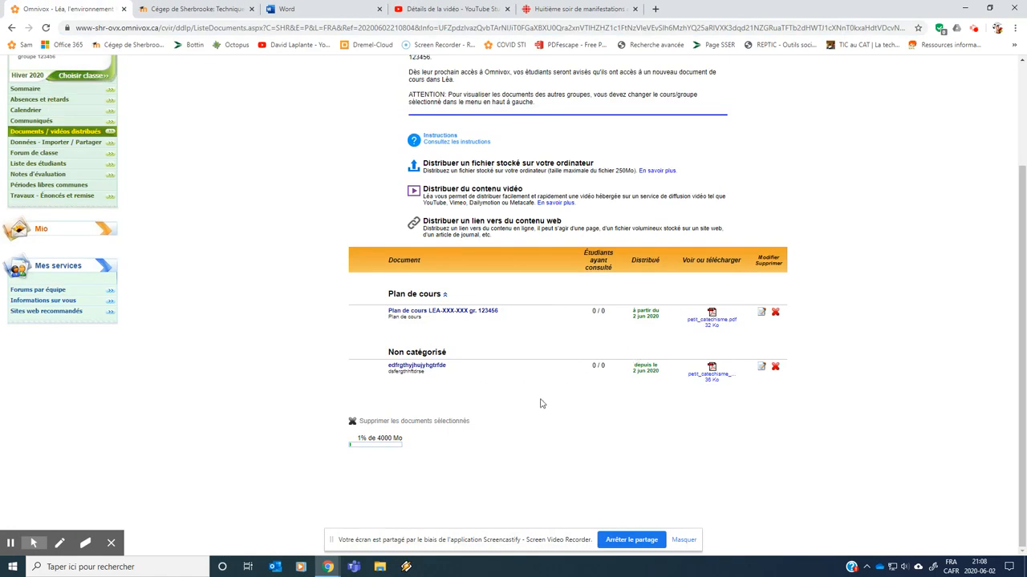
click(491, 225)
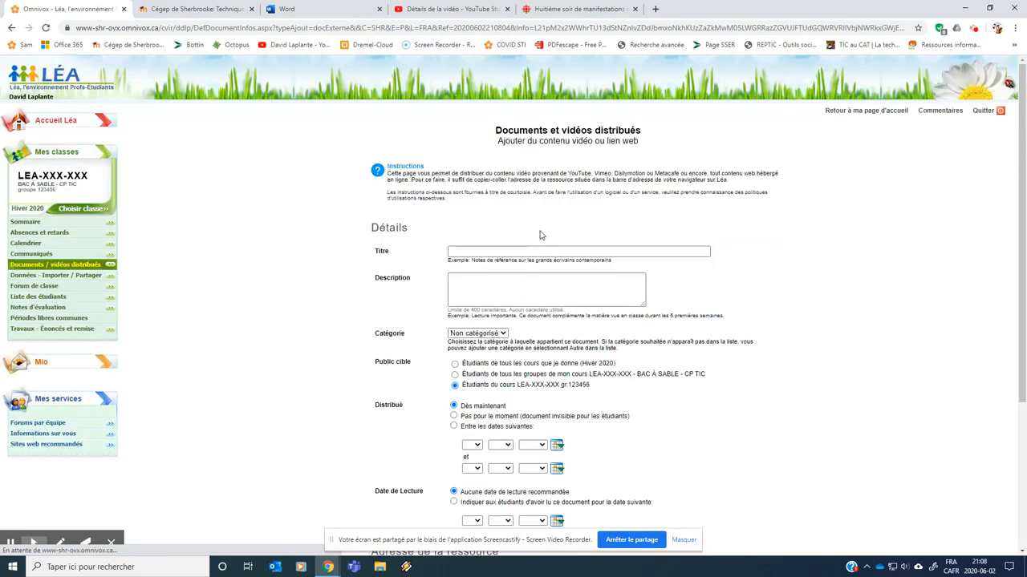
click(540, 251)
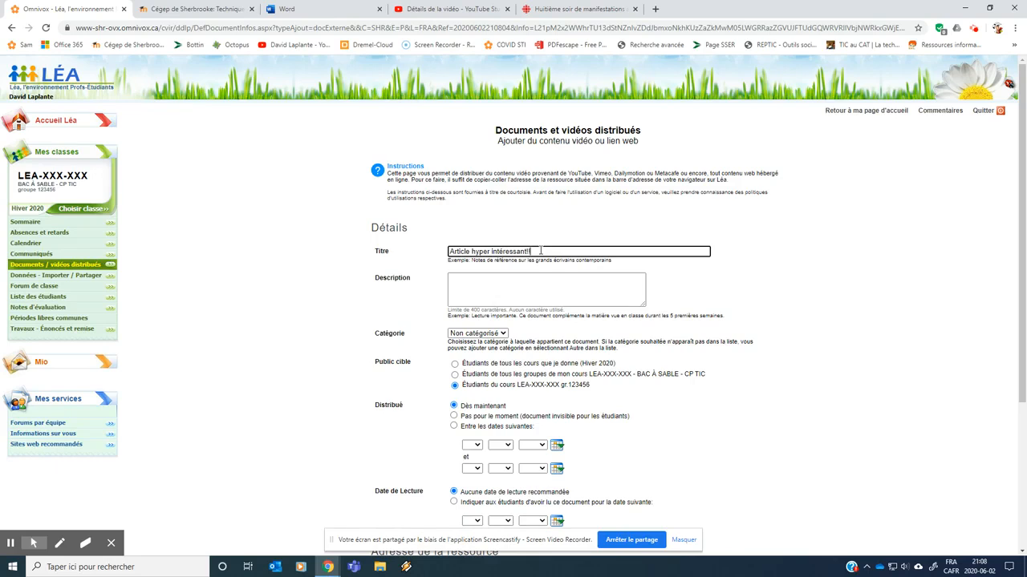
click(551, 286)
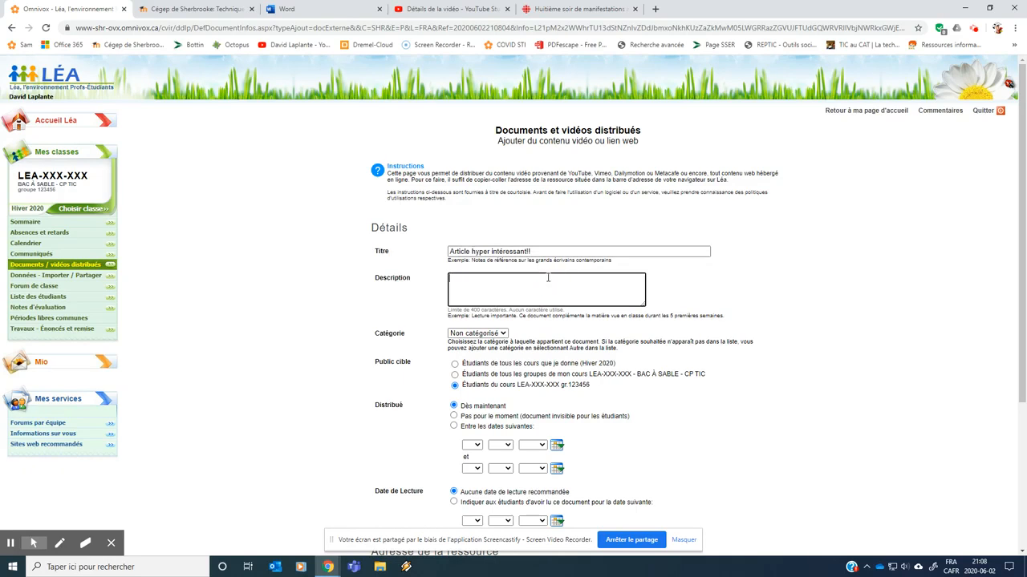
text(;sdfgk;sdlkg;ldskg;ldf;lk)
click(503, 333)
click(549, 340)
click(784, 451)
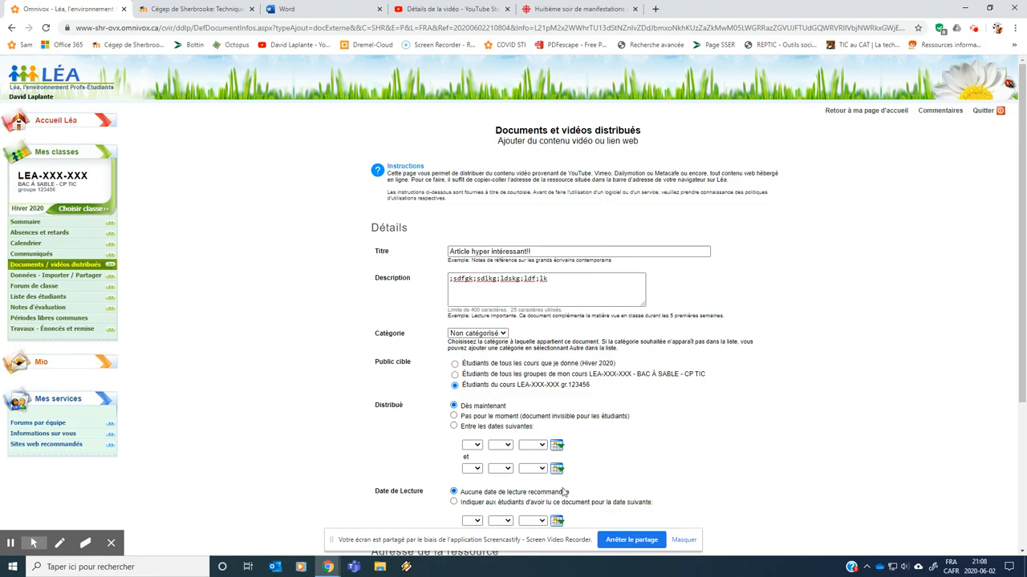
- Paste the copied Radio-Canada article address as the resource address and save the web link for distribution
scroll(566, 491, down, 2)
click(576, 412)
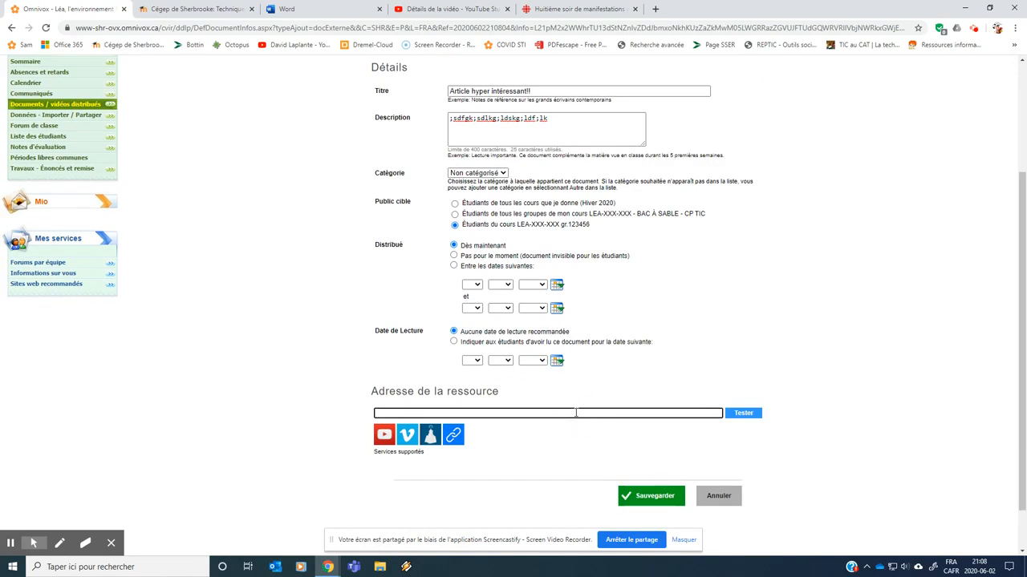
key(ctrl+v)
click(870, 390)
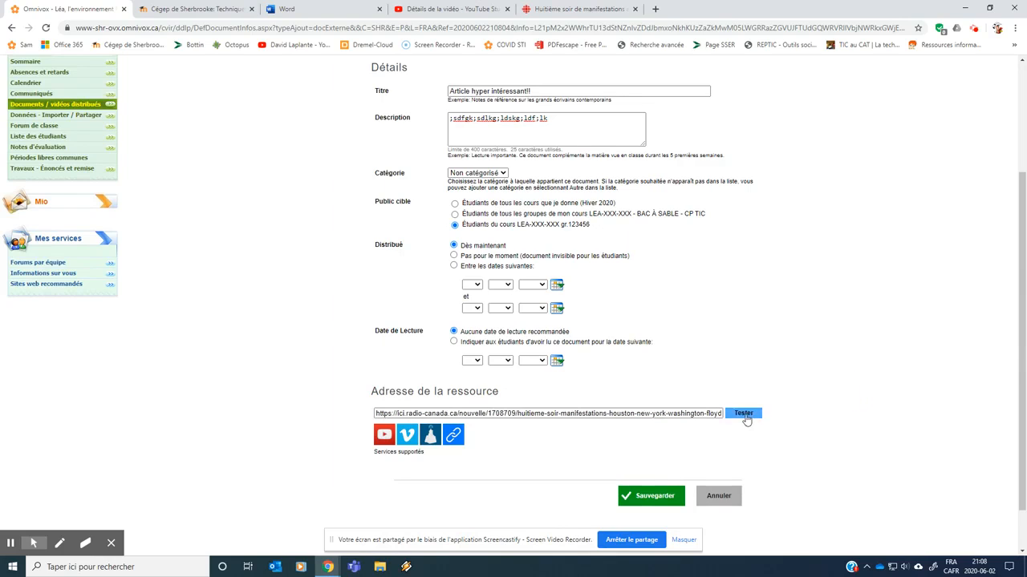
click(680, 498)
scroll(626, 337, down, 3)
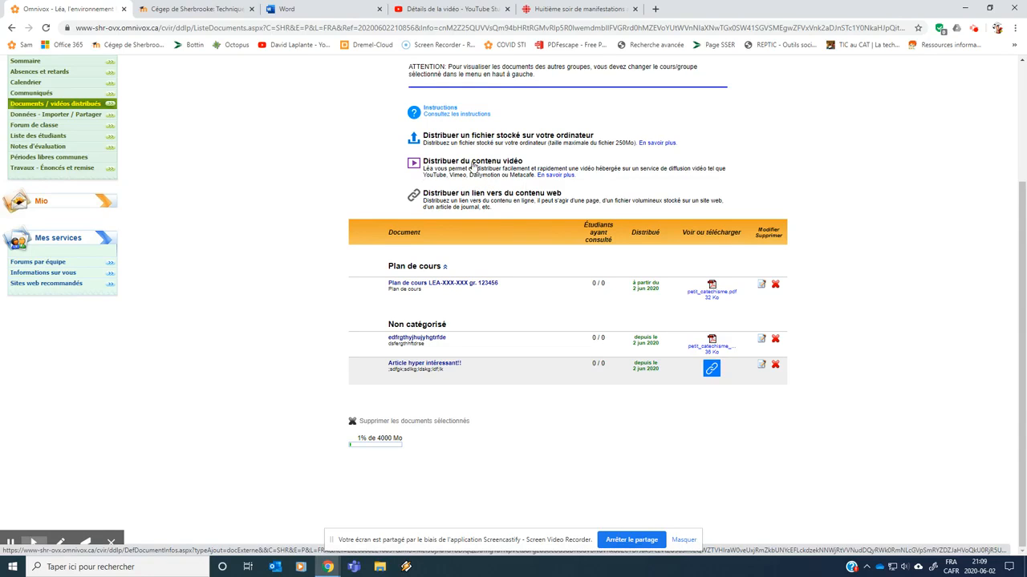
- Examine the introduction of the recommended websites page among the services, and return to the distributed documents and videos summary
mouse_move(68, 126)
mouse_move(76, 106)
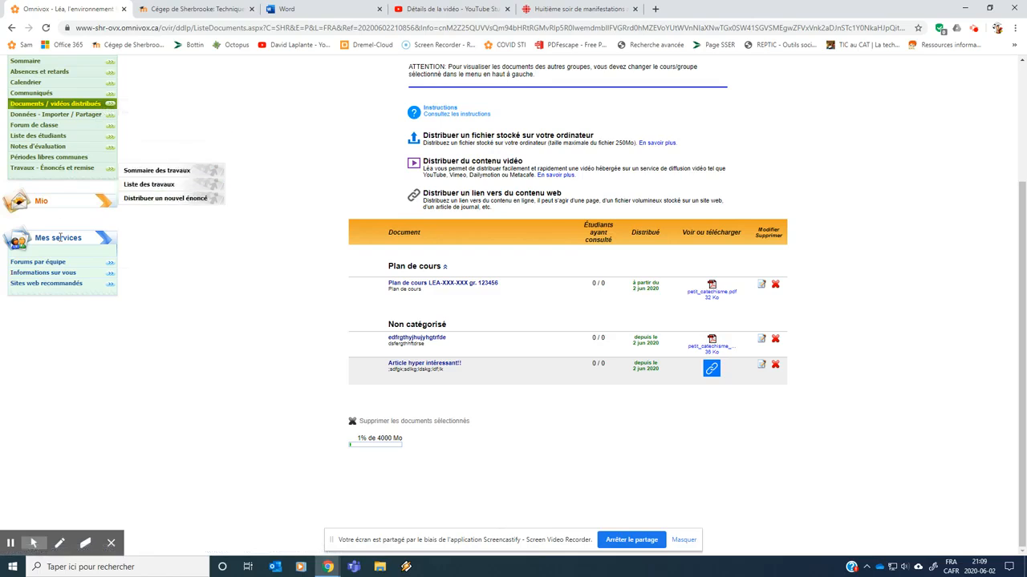
mouse_move(57, 288)
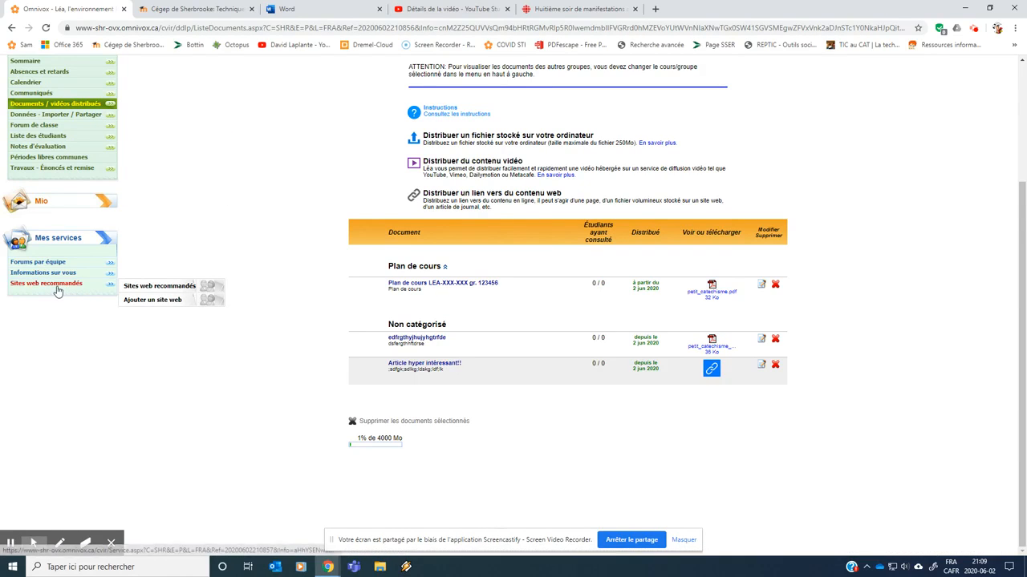
click(56, 287)
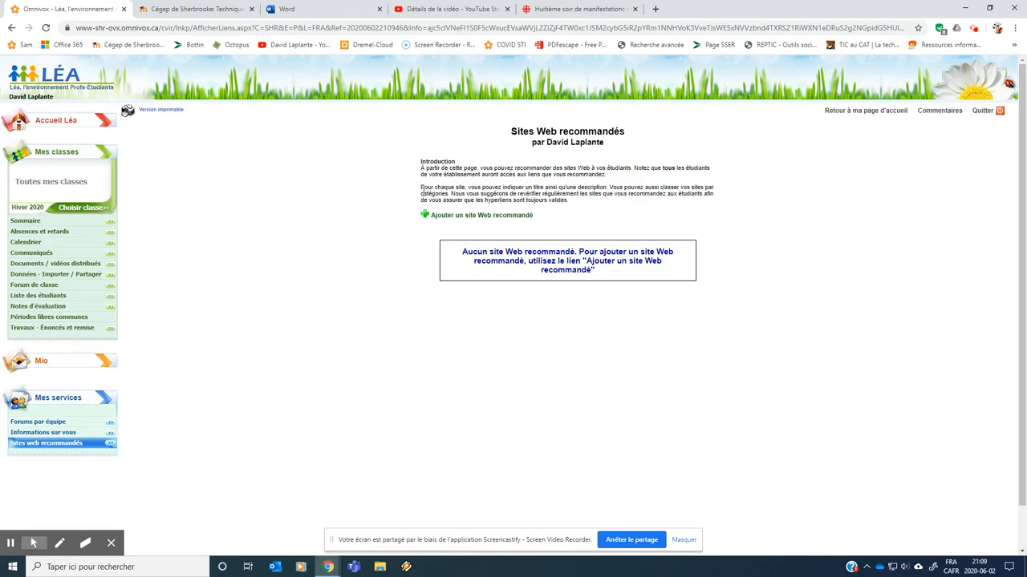
drag(420, 171, 606, 175)
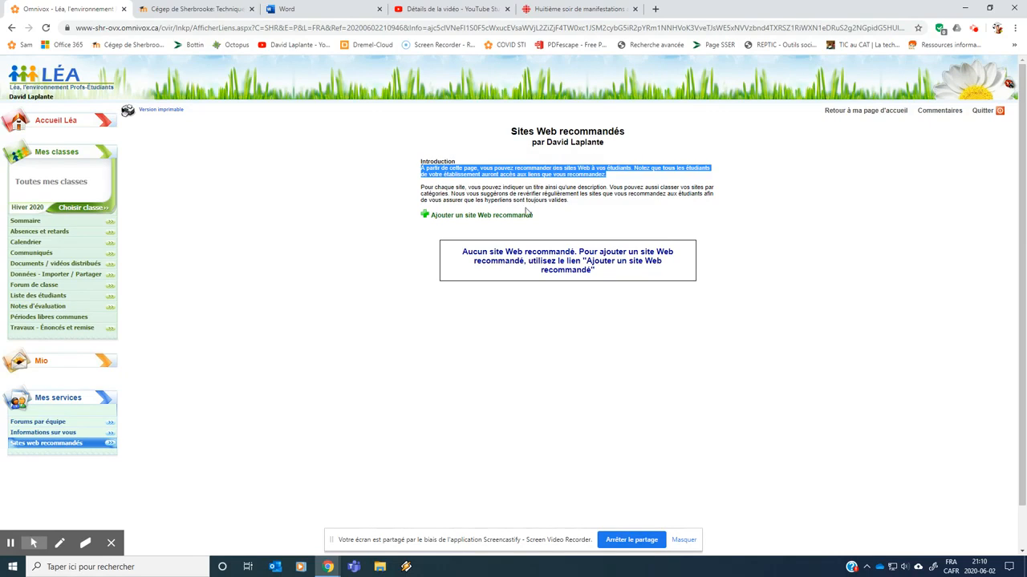
mouse_move(55, 289)
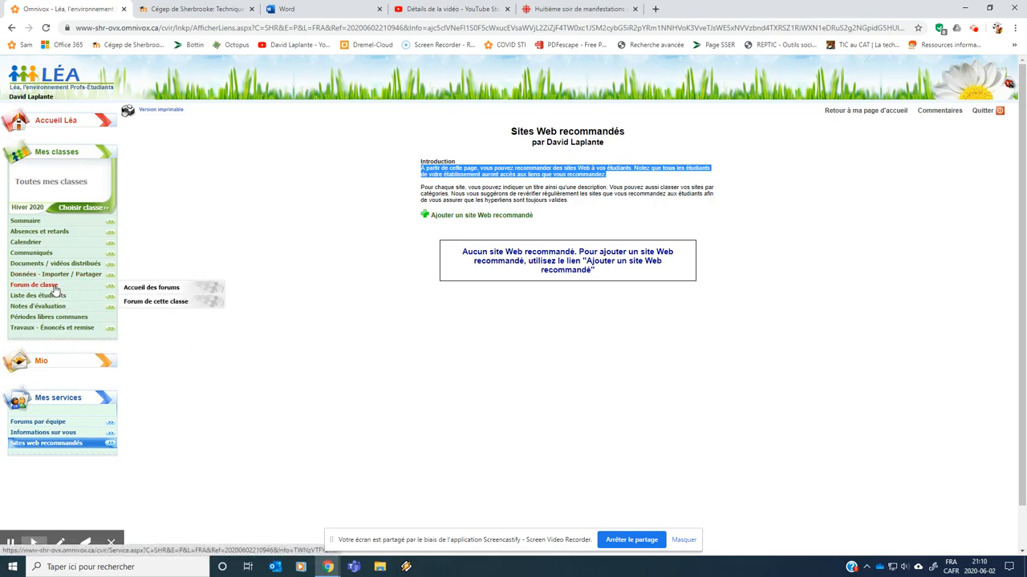
click(53, 264)
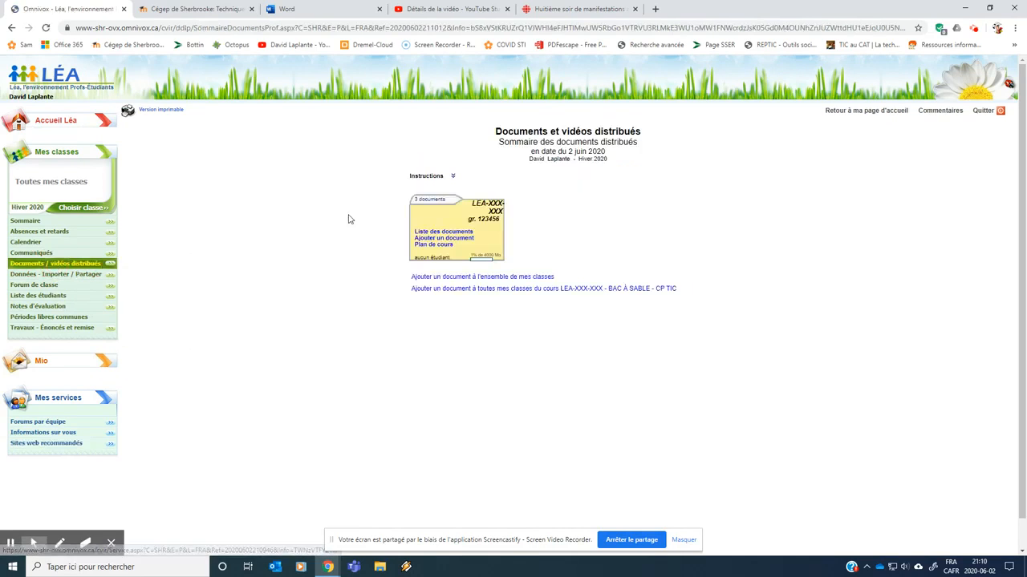